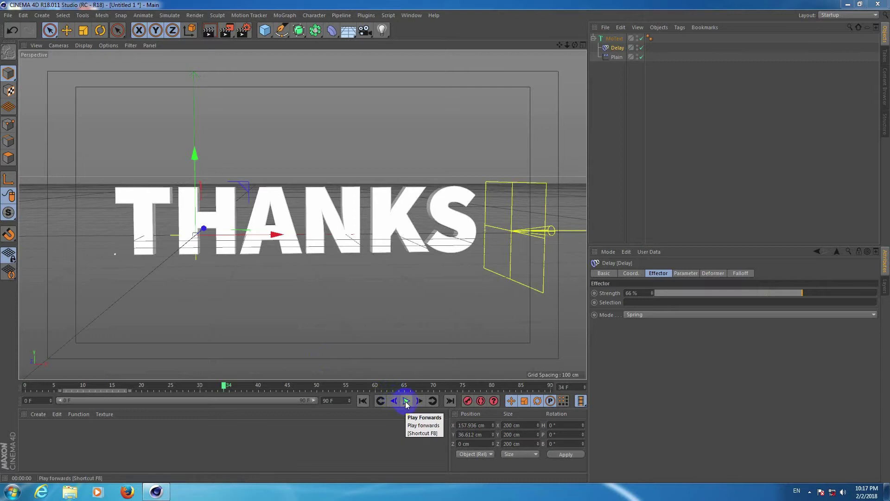
# Step: Play and replay the finished THANKS animation, then stop playback
pyautogui.click(406, 402)
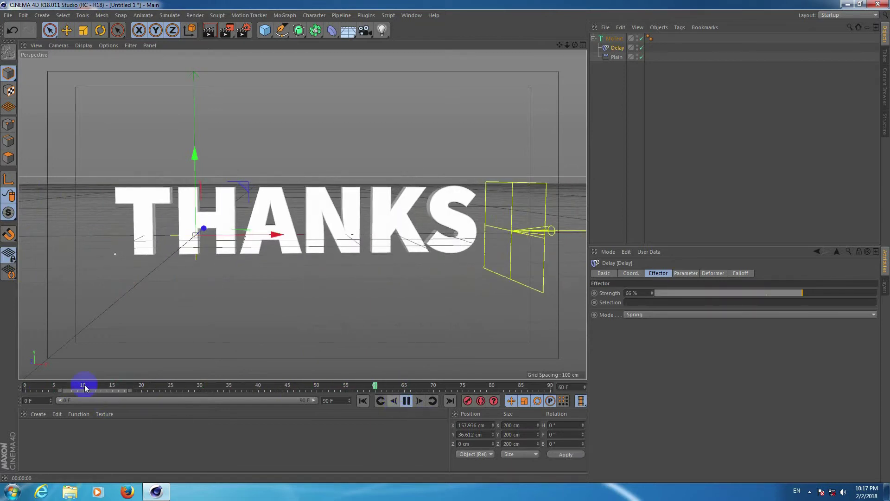
pyautogui.moveTo(81, 386); pyautogui.dragTo(20, 387)
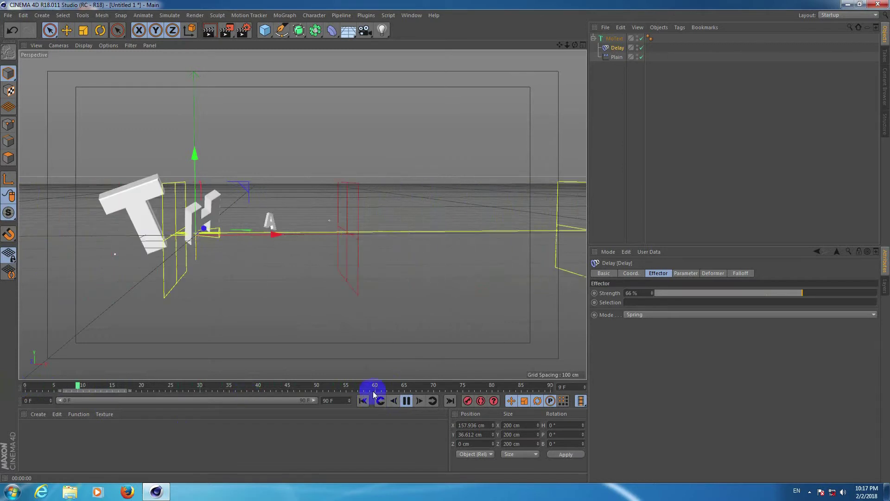
pyautogui.moveTo(83, 388); pyautogui.dragTo(43, 387)
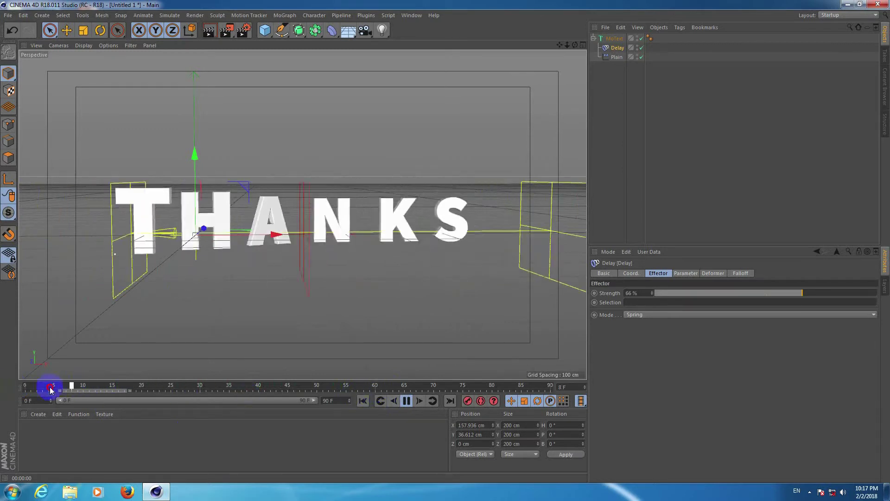
pyautogui.click(208, 388)
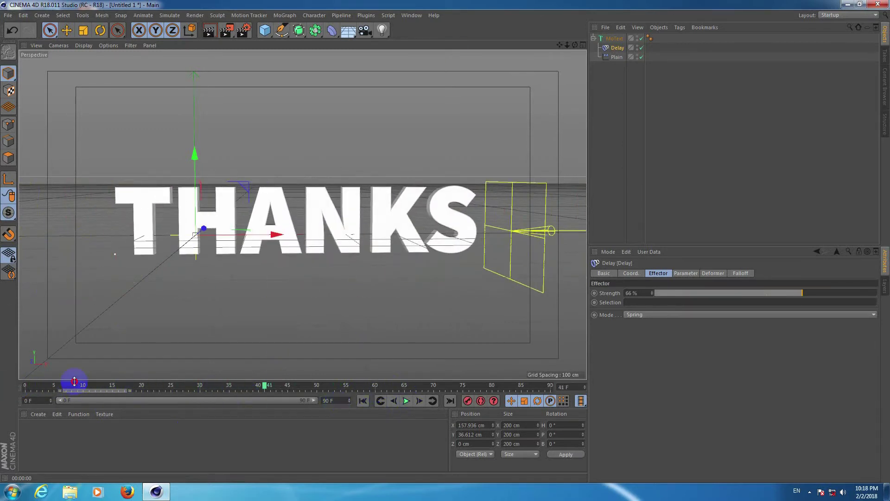
pyautogui.click(396, 406)
pyautogui.click(406, 402)
# Step: Delete every object in the scene and add a new MoText object
pyautogui.hotkey('ctrl', 'a')
pyautogui.press('Delete')
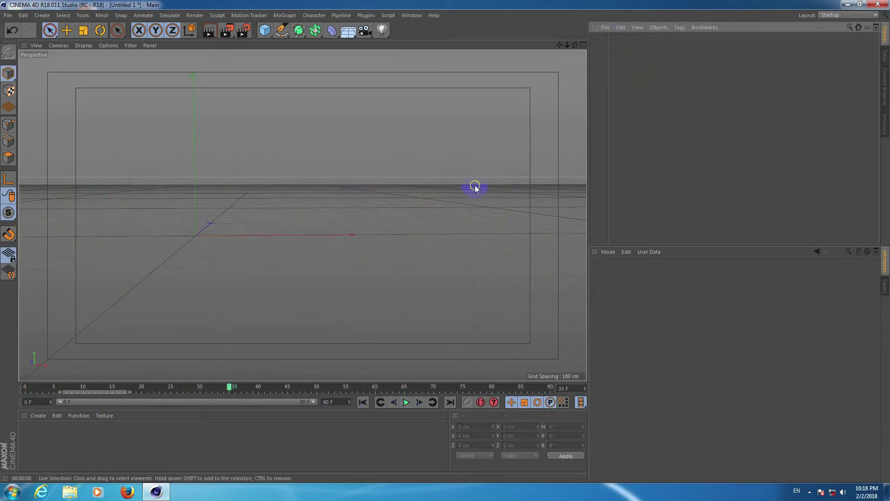
pyautogui.click(287, 17)
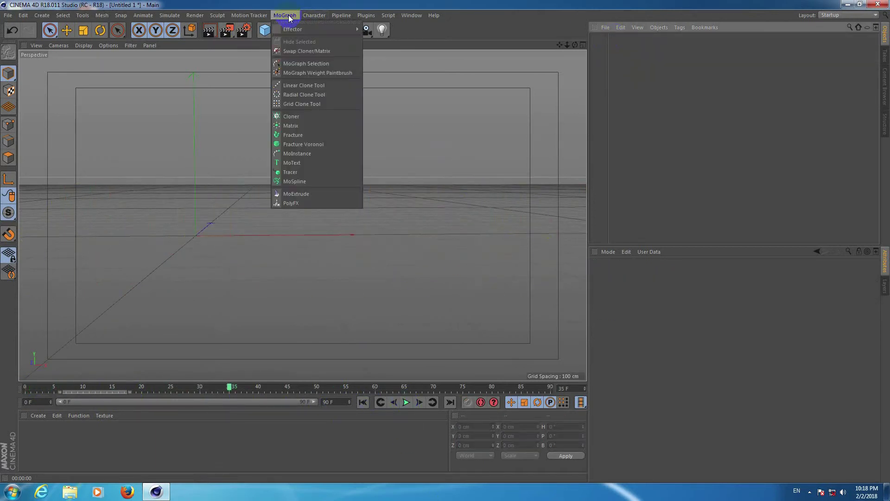
pyautogui.click(319, 164)
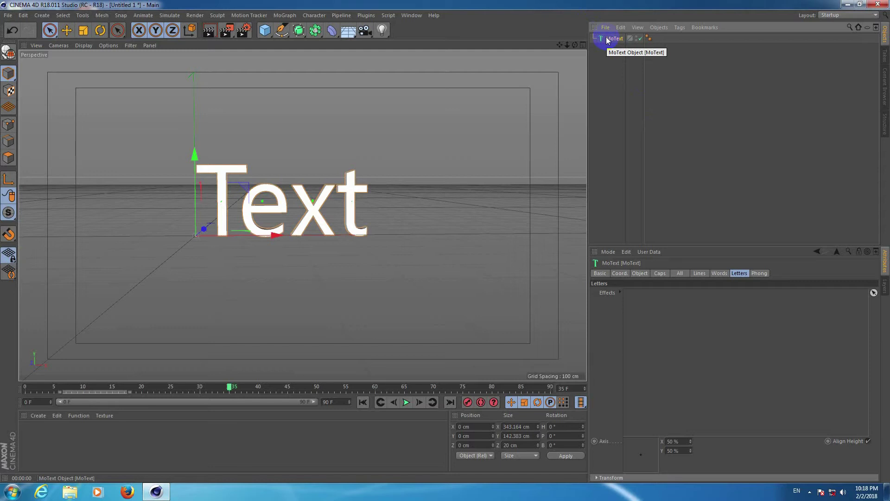
# Step: Select the MoText, show its Object properties, and highlight the default word 'Text'
pyautogui.click(643, 277)
pyautogui.click(657, 275)
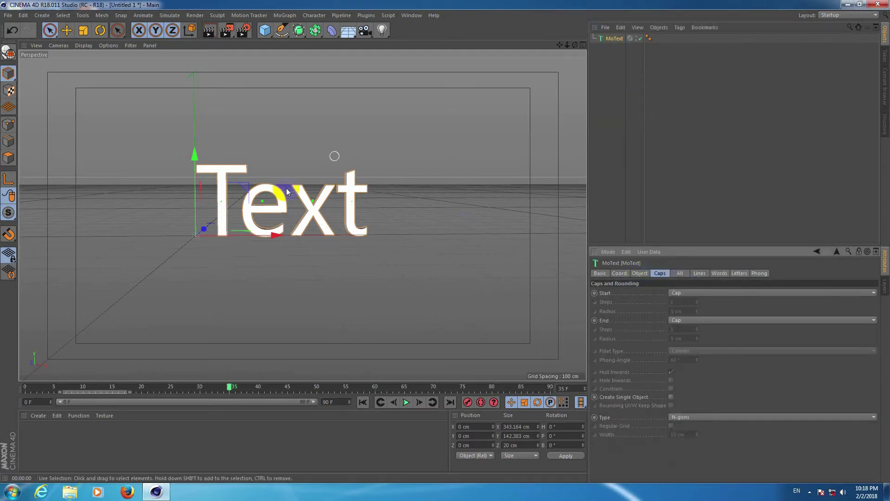
pyautogui.click(757, 348)
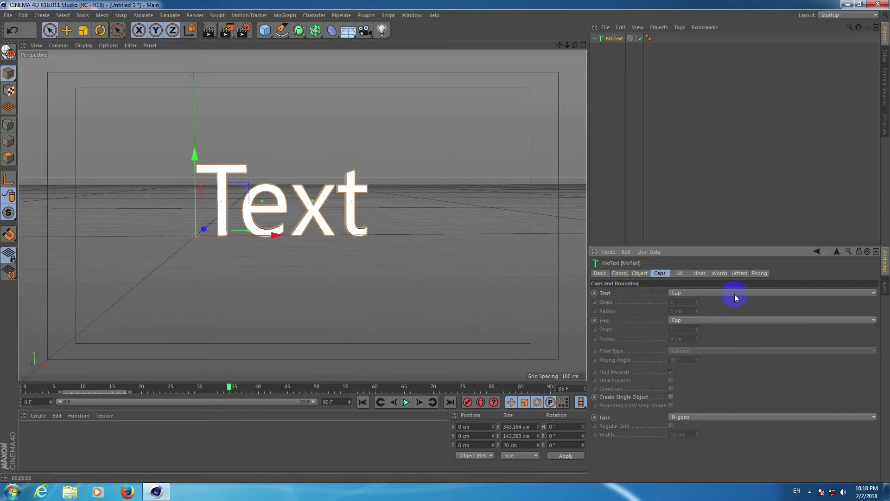
pyautogui.click(606, 41)
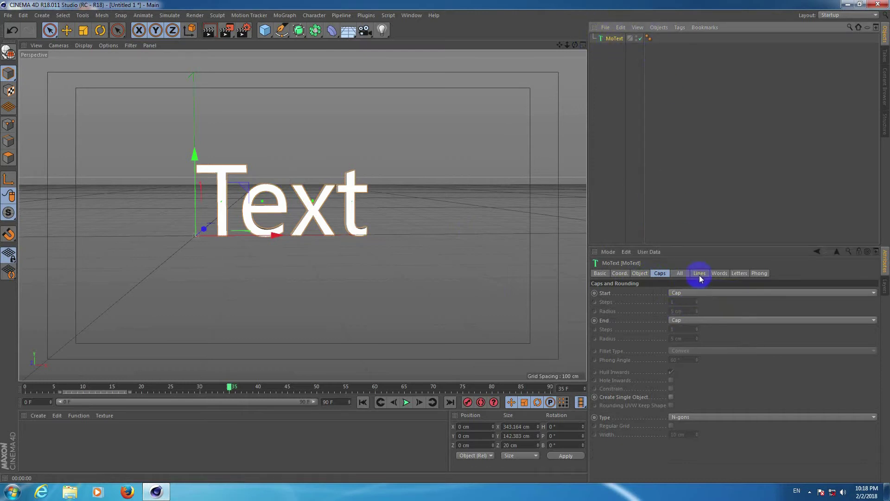
pyautogui.click(641, 273)
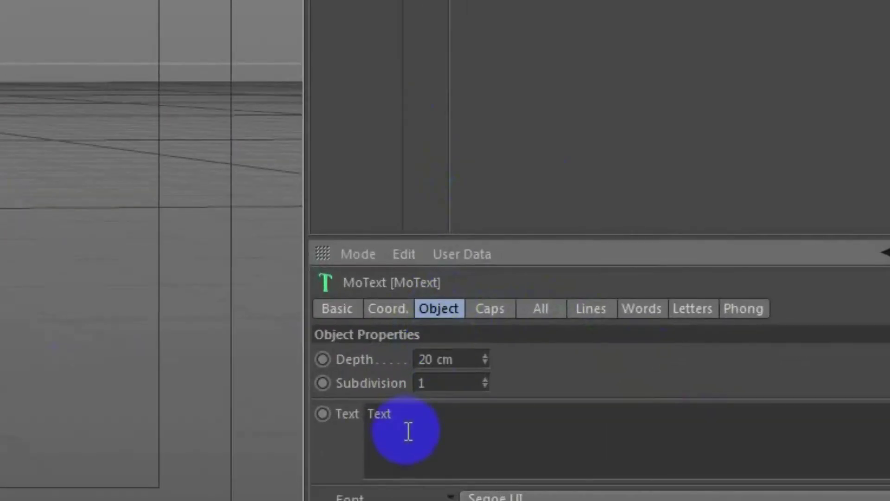
pyautogui.click(629, 316)
pyautogui.moveTo(410, 420); pyautogui.dragTo(345, 413)
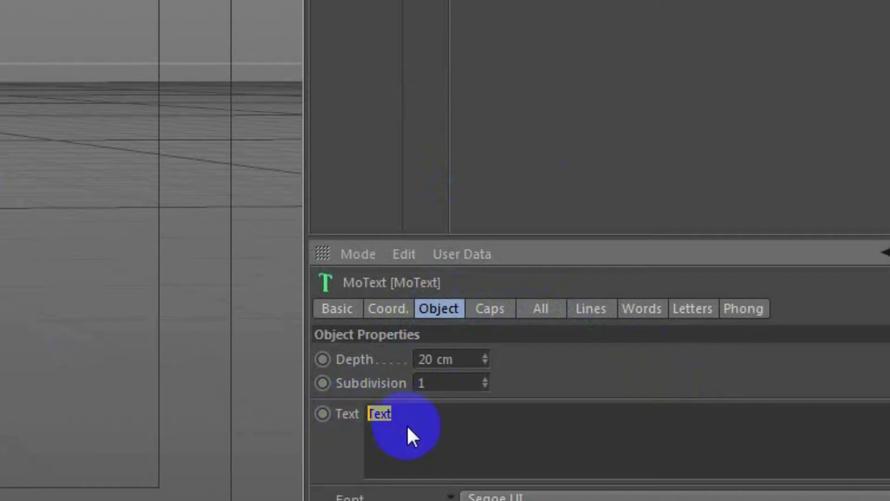
# Step: Replace 'Text' with THANKS and set the font to Segoe UI Semibold
pyautogui.press('BackSpace')
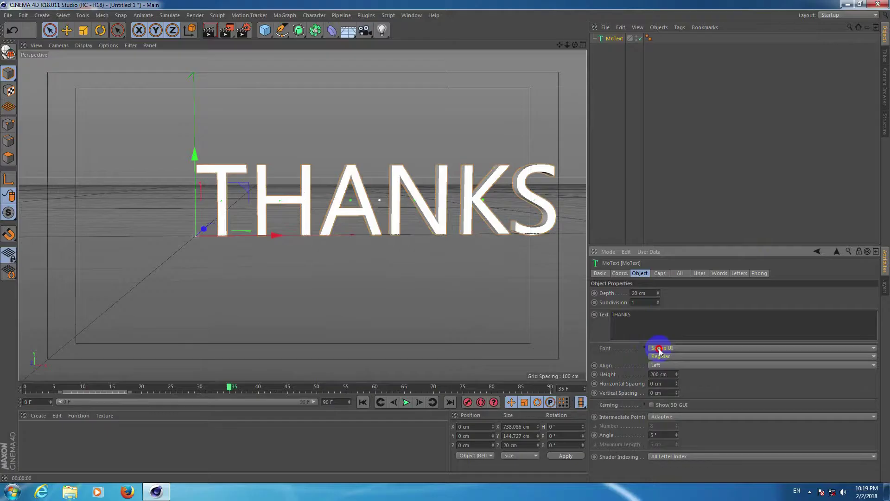
pyautogui.click(595, 265)
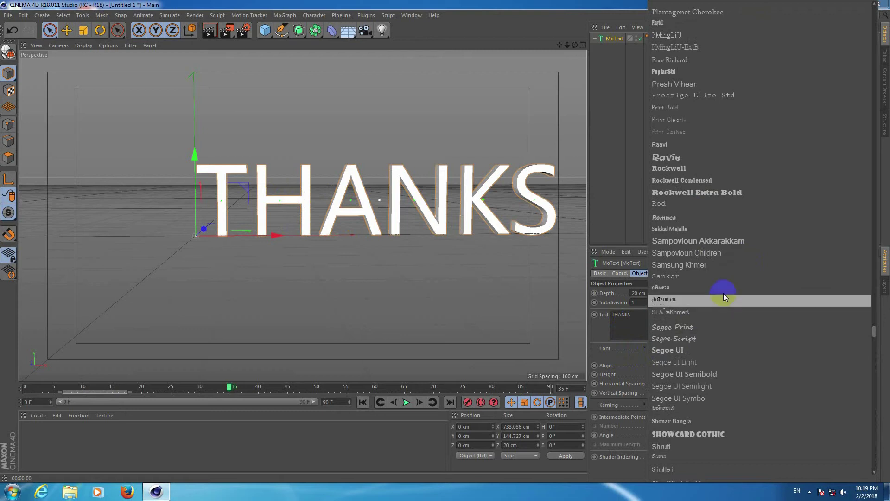
pyautogui.click(700, 281)
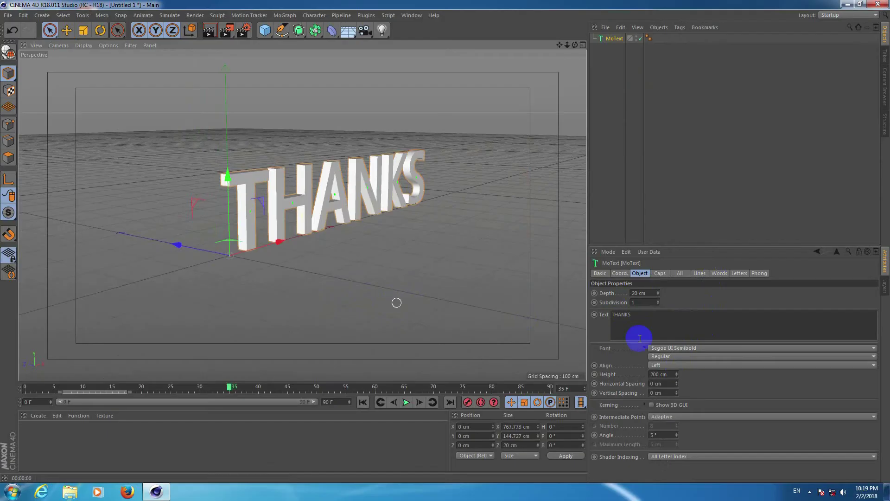
# Step: Set the THANKS extrusion depth to 28 cm and reselect the MoText object
pyautogui.moveTo(658, 293)
pyautogui.mouseDown()
pyautogui.moveTo(659, 307)
pyautogui.moveTo(656, 265)
pyautogui.moveTo(660, 302)
pyautogui.moveTo(659, 282)
pyautogui.moveTo(659, 293)
pyautogui.mouseUp()
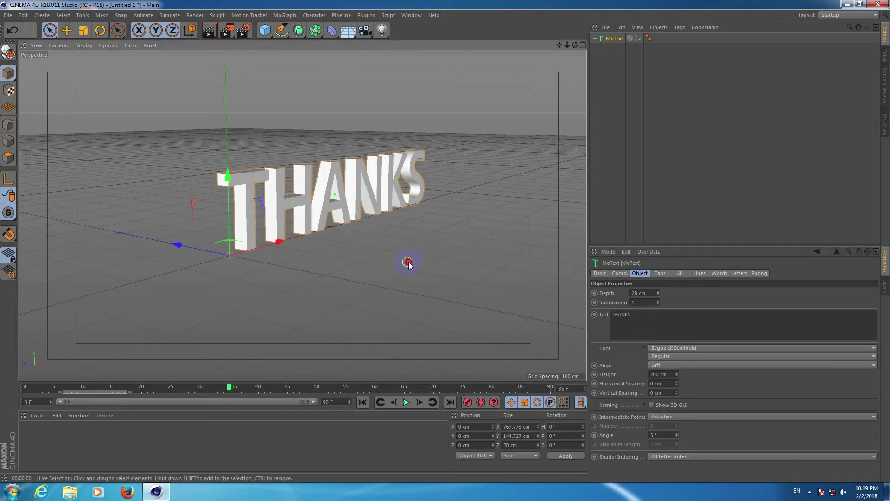
pyautogui.keyDown('alt'); pyautogui.moveTo(407, 260); pyautogui.dragTo(314, 259); pyautogui.keyUp('alt')
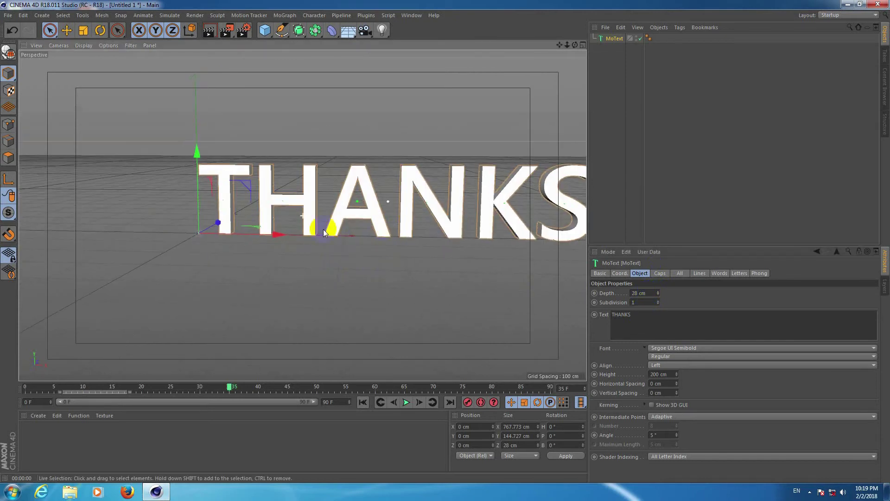
pyautogui.keyDown('alt'); pyautogui.moveTo(328, 229); pyautogui.dragTo(273, 228, button='middle'); pyautogui.keyUp('alt')
pyautogui.keyDown('alt'); pyautogui.moveTo(423, 258); pyautogui.dragTo(527, 222); pyautogui.keyUp('alt')
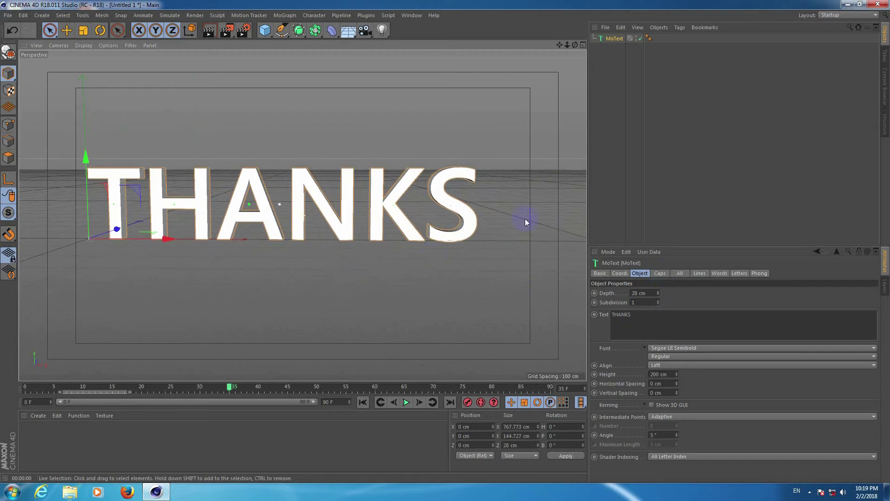
pyautogui.click(608, 38)
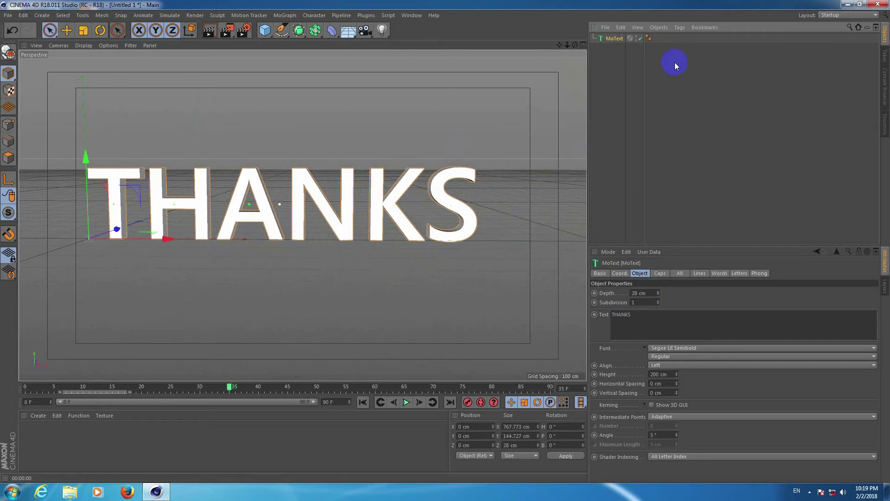
pyautogui.click(618, 39)
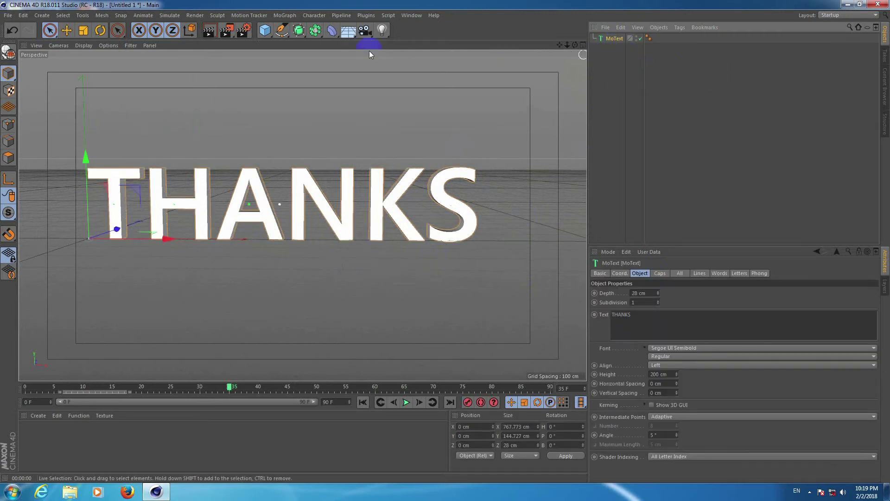
# Step: Add a Plain effector and make it a child of the MoText
pyautogui.click(294, 17)
pyautogui.moveTo(306, 29)
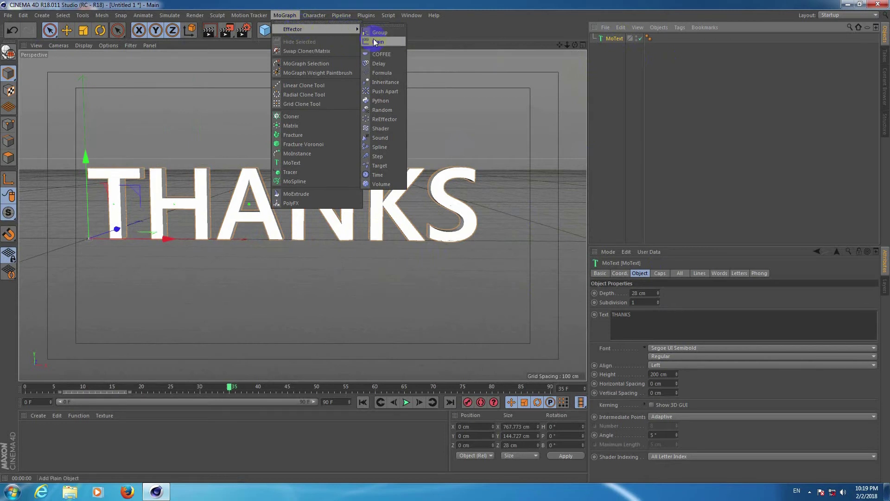
pyautogui.click(374, 41)
pyautogui.click(612, 39)
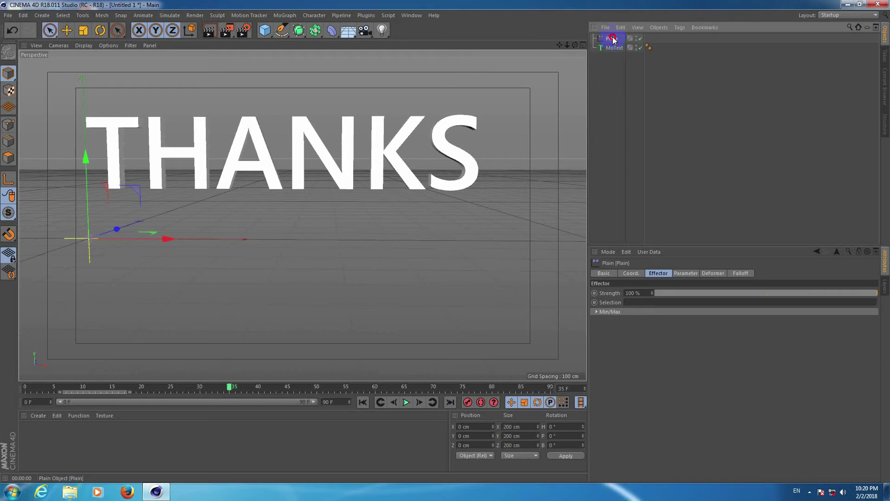
pyautogui.moveTo(613, 40); pyautogui.dragTo(612, 50)
# Step: Expand the MoText hierarchy, reselect Plain, and show its Falloff settings
pyautogui.click(593, 39)
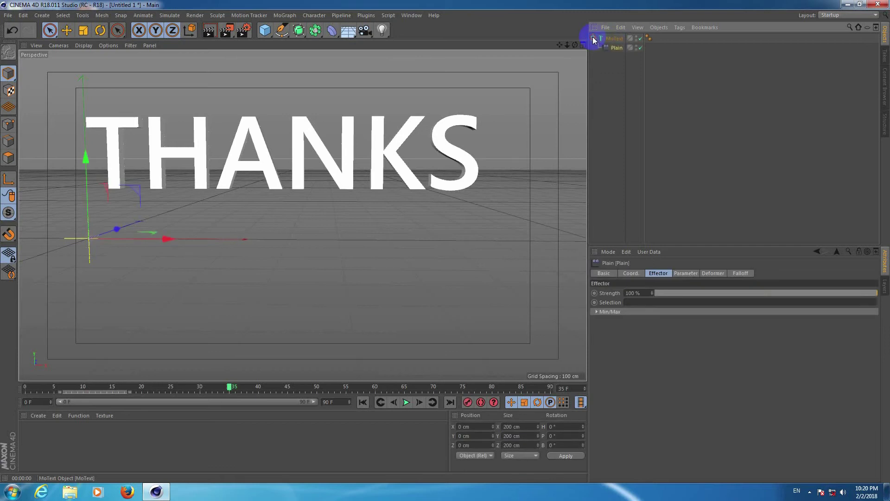
pyautogui.click(613, 50)
pyautogui.click(622, 65)
pyautogui.click(616, 47)
pyautogui.click(665, 302)
pyautogui.click(740, 273)
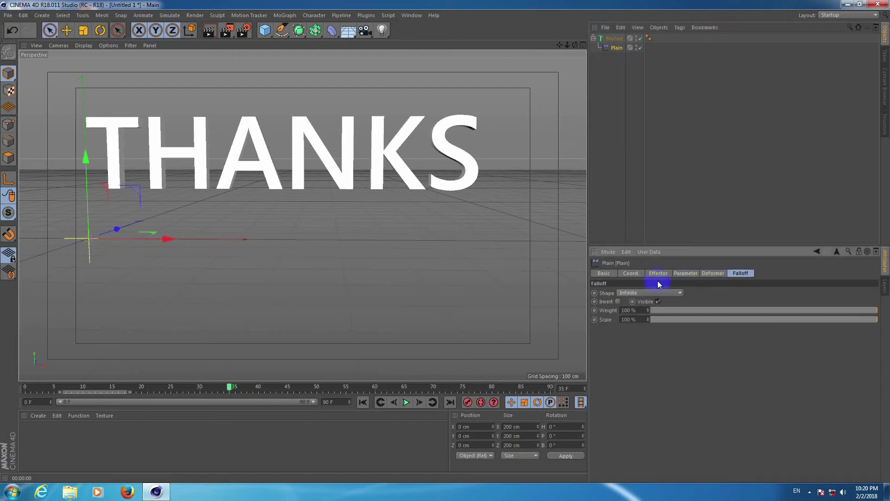
# Step: Set the Plain effector's falloff shape to Linear
pyautogui.click(647, 293)
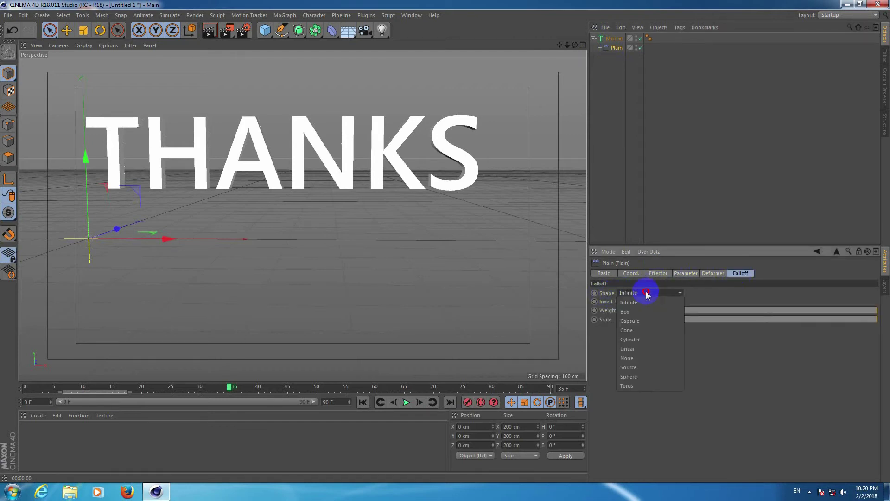
pyautogui.click(636, 348)
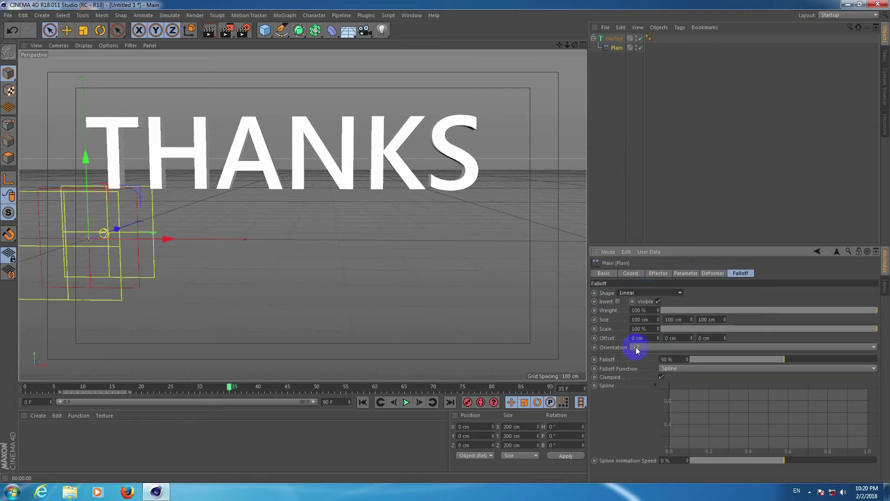
# Step: Turn off Position and enable a uniform Scale of -1 on the Plain effector
pyautogui.click(687, 274)
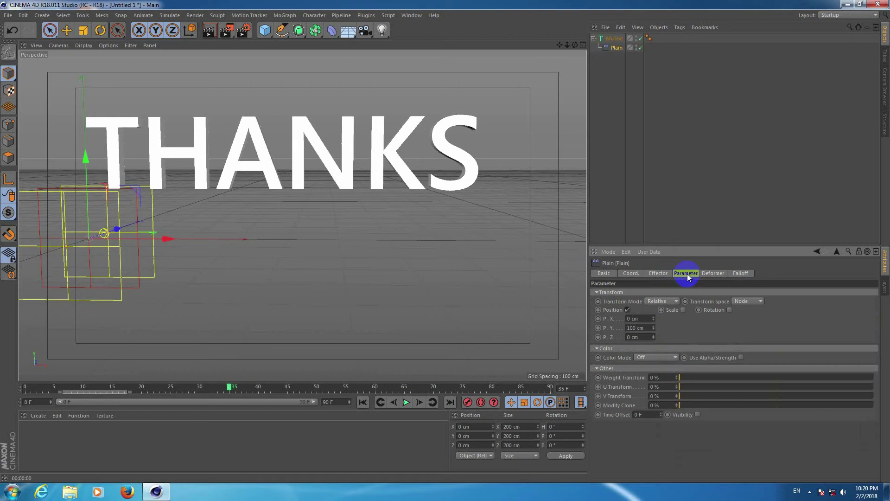
pyautogui.click(628, 310)
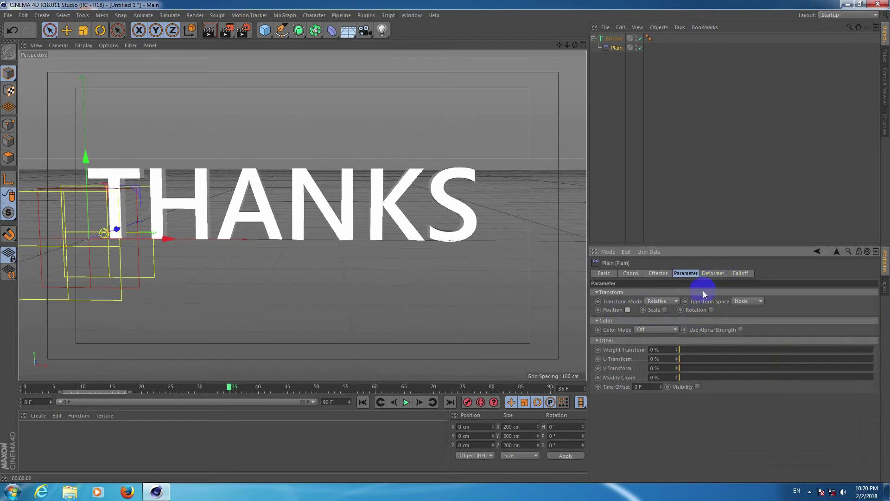
pyautogui.click(665, 310)
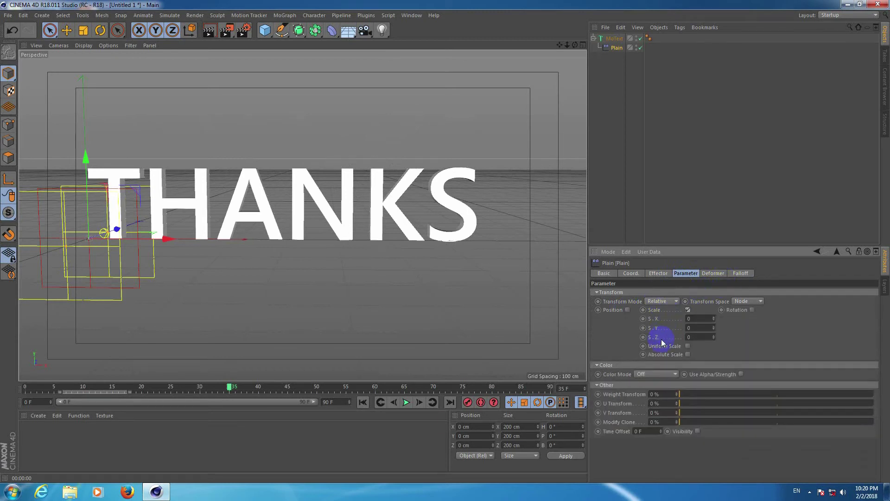
pyautogui.click(686, 350)
pyautogui.click(687, 347)
pyautogui.click(648, 318)
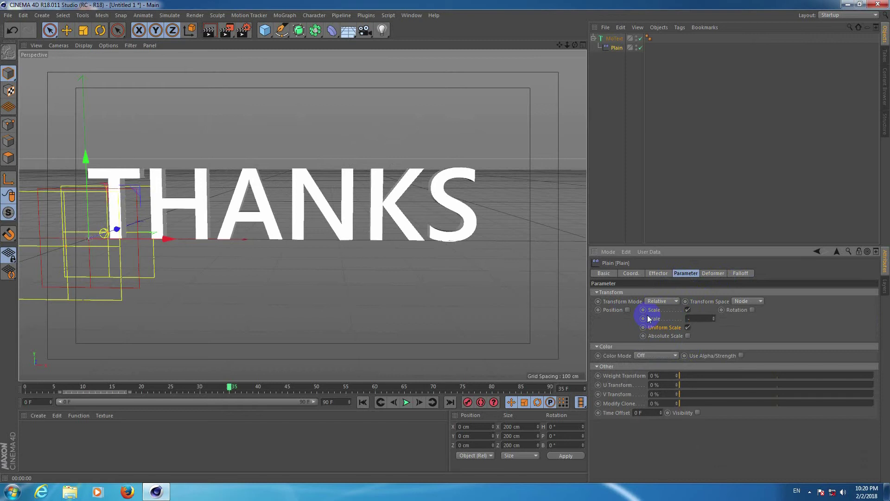
pyautogui.click(767, 327)
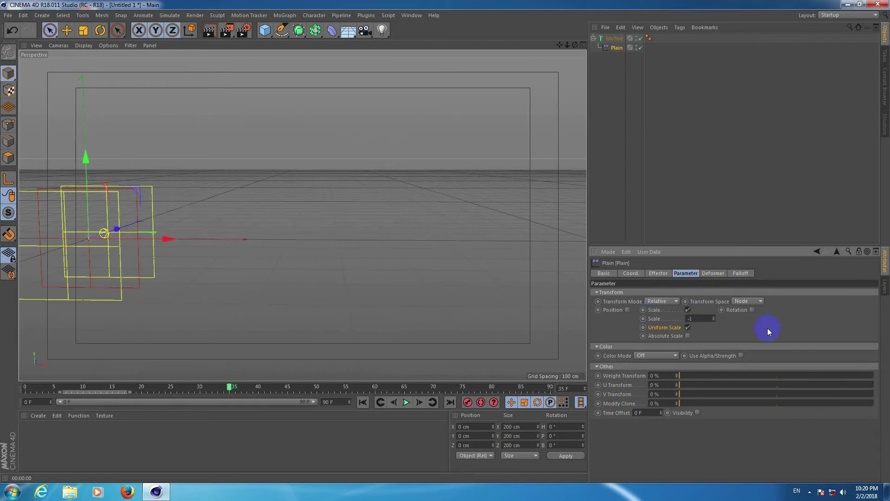
# Step: Enable Rotation with a 90° heading and move the Plain along X
pyautogui.click(752, 310)
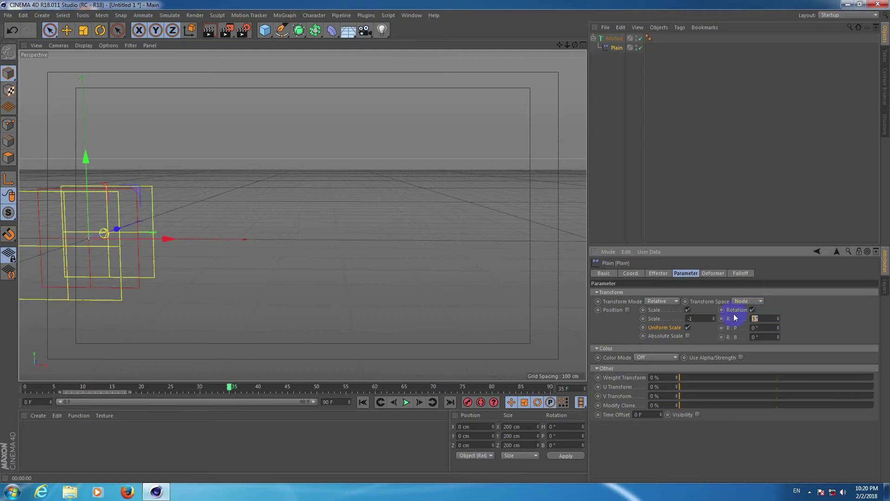
pyautogui.write('90')
pyautogui.press('Return')
pyautogui.moveTo(167, 239)
pyautogui.mouseDown()
pyautogui.moveTo(463, 235)
pyautogui.moveTo(185, 225)
pyautogui.mouseUp()
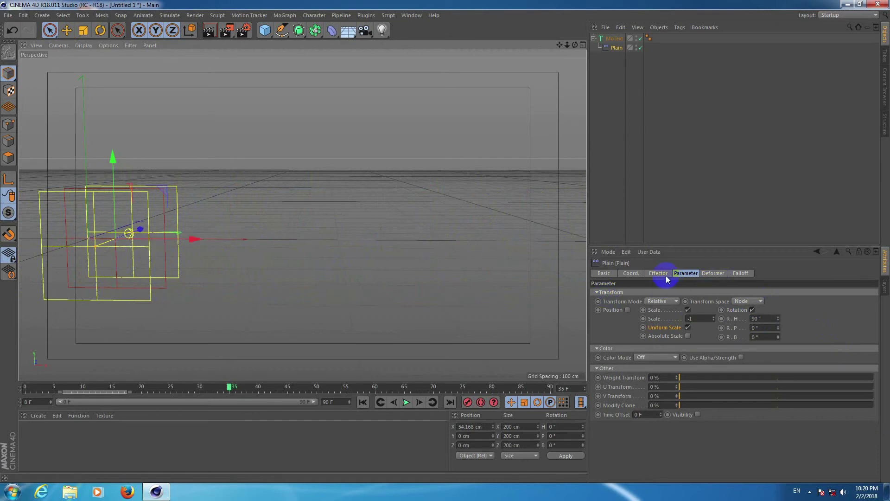
# Step: Orient the falloff to -X and park the Plain so THANKS is hidden at frame 0
pyautogui.click(736, 274)
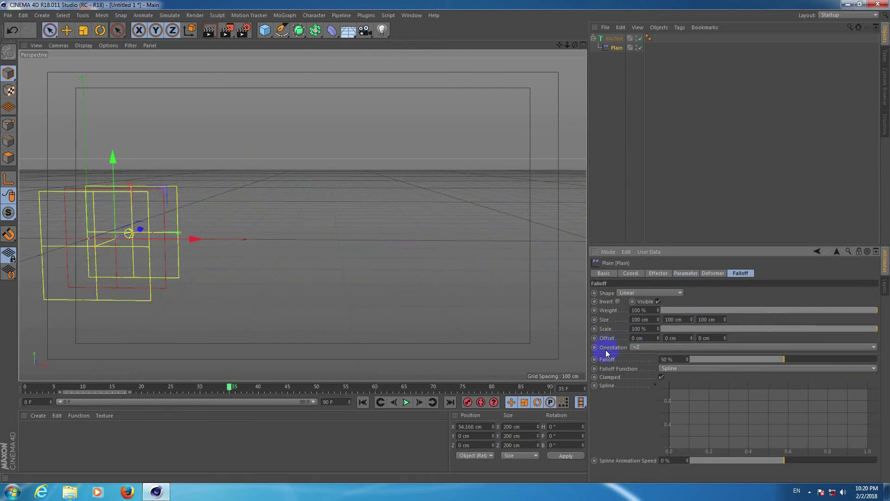
pyautogui.click(643, 347)
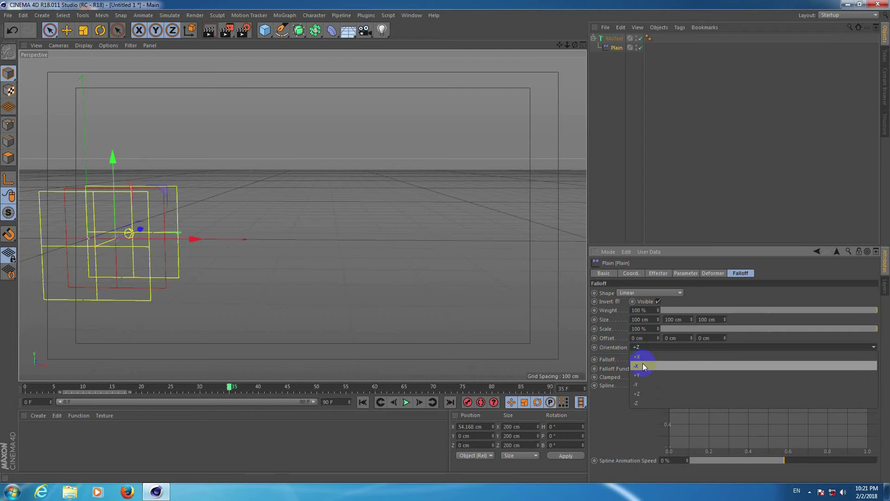
pyautogui.click(643, 365)
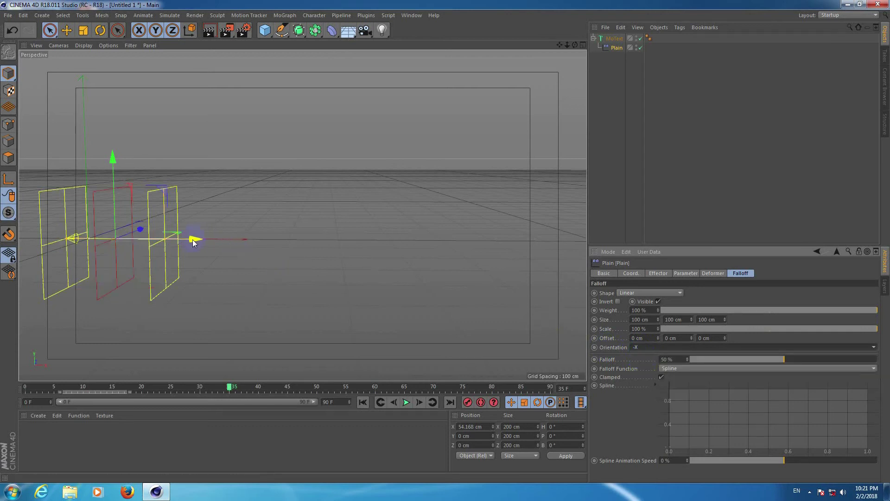
pyautogui.moveTo(192, 241)
pyautogui.mouseDown()
pyautogui.moveTo(582, 245)
pyautogui.moveTo(159, 247)
pyautogui.mouseUp()
pyautogui.moveTo(268, 250)
pyautogui.mouseDown()
pyautogui.moveTo(349, 246)
pyautogui.moveTo(199, 242)
pyautogui.moveTo(531, 247)
pyautogui.moveTo(453, 241)
pyautogui.moveTo(483, 241)
pyautogui.mouseUp()
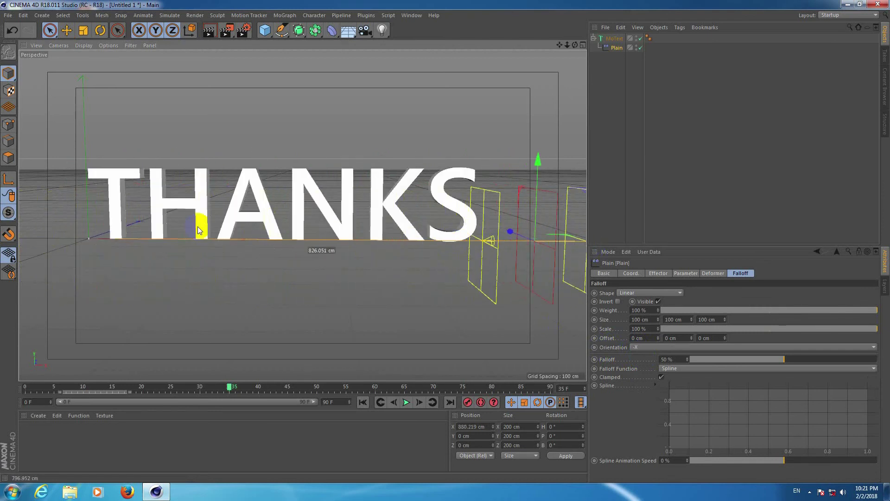
pyautogui.moveTo(580, 244); pyautogui.dragTo(136, 241)
pyautogui.moveTo(37, 395); pyautogui.dragTo(18, 389)
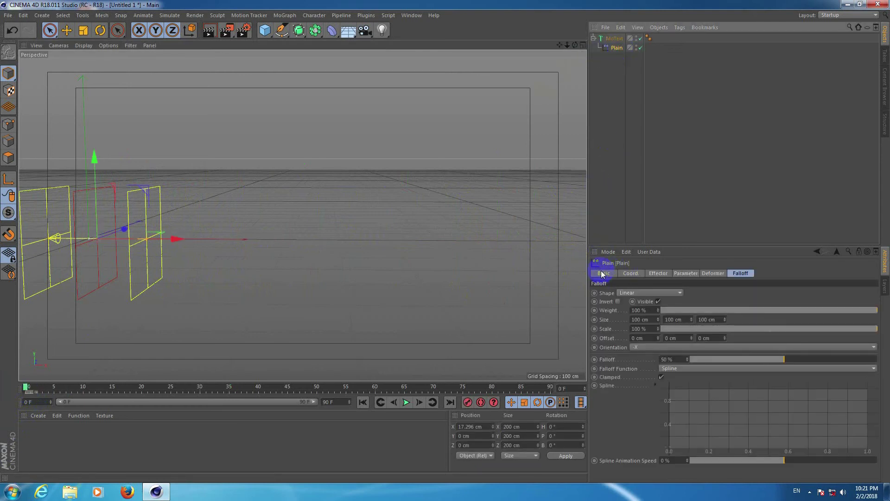
# Step: Keyframe the Plain's P.X at frame 0, then move it right at frame 20
pyautogui.click(633, 275)
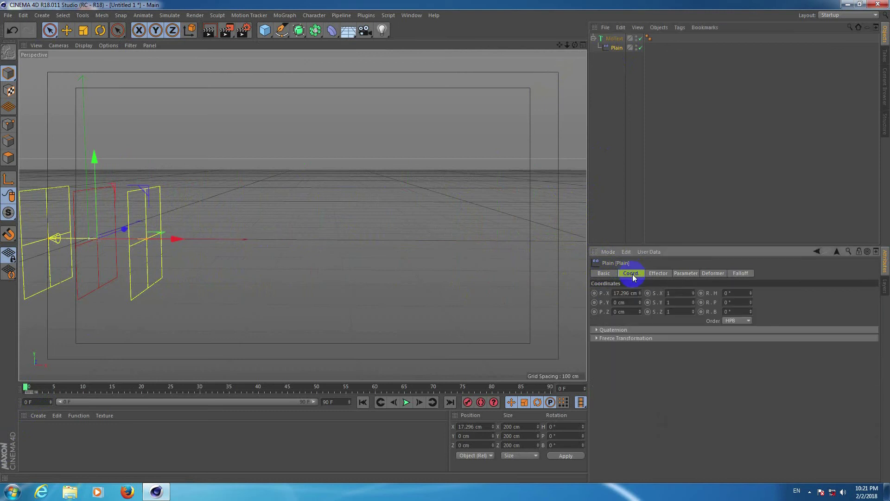
pyautogui.click(594, 294)
pyautogui.moveTo(124, 389); pyautogui.dragTo(142, 388)
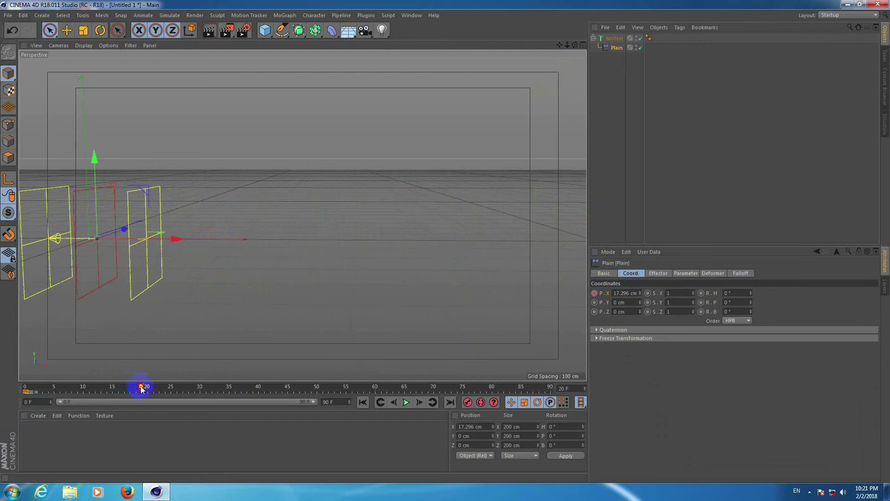
pyautogui.moveTo(165, 248); pyautogui.dragTo(584, 247)
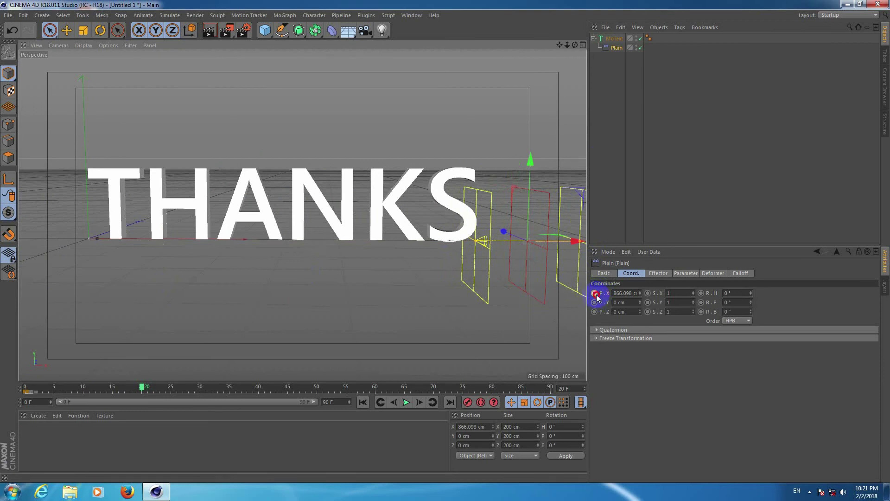
# Step: Rewind and play back the animation to check the letter-by-letter reveal
pyautogui.moveTo(143, 386); pyautogui.dragTo(1, 403)
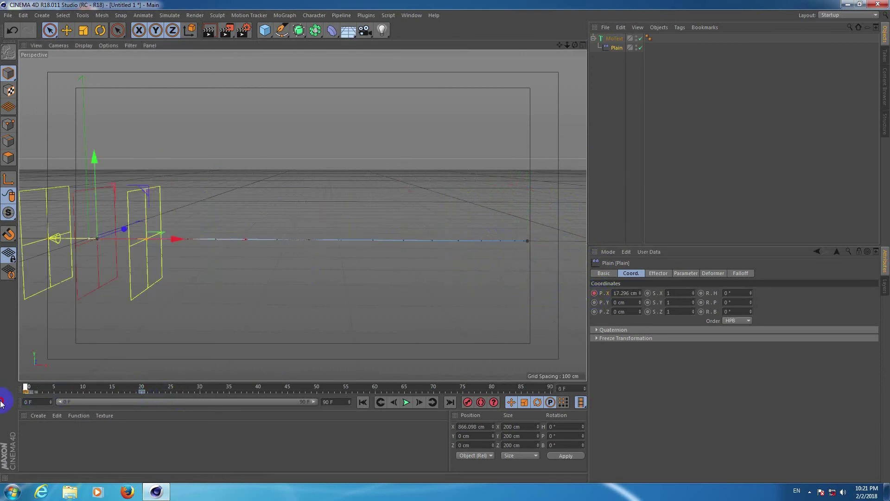
pyautogui.click(411, 404)
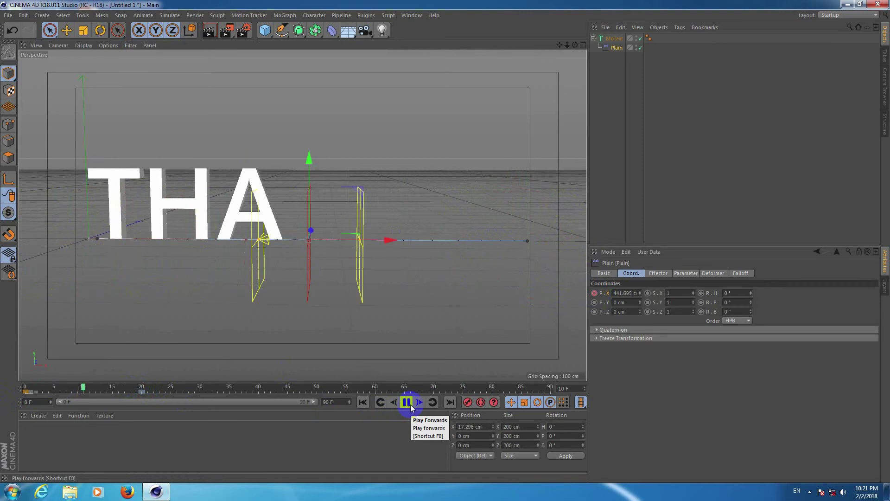
pyautogui.click(406, 402)
pyautogui.moveTo(47, 381)
pyautogui.mouseDown()
pyautogui.moveTo(155, 388)
pyautogui.moveTo(16, 404)
pyautogui.mouseUp()
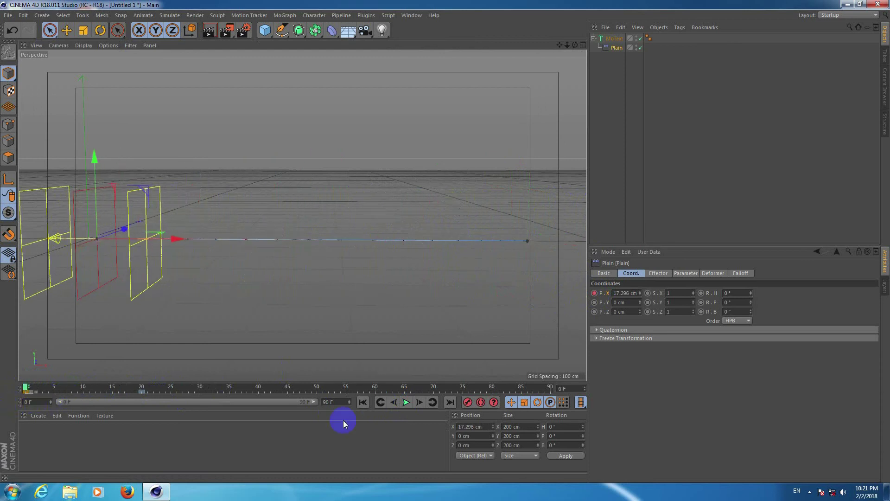
pyautogui.click(407, 403)
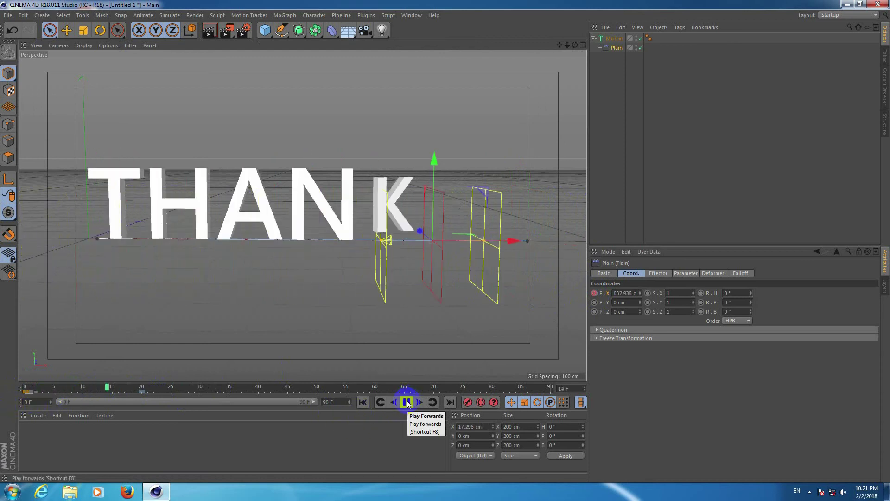
pyautogui.click(406, 402)
# Step: Add a Delay effector and parent it under the MoText
pyautogui.click(621, 54)
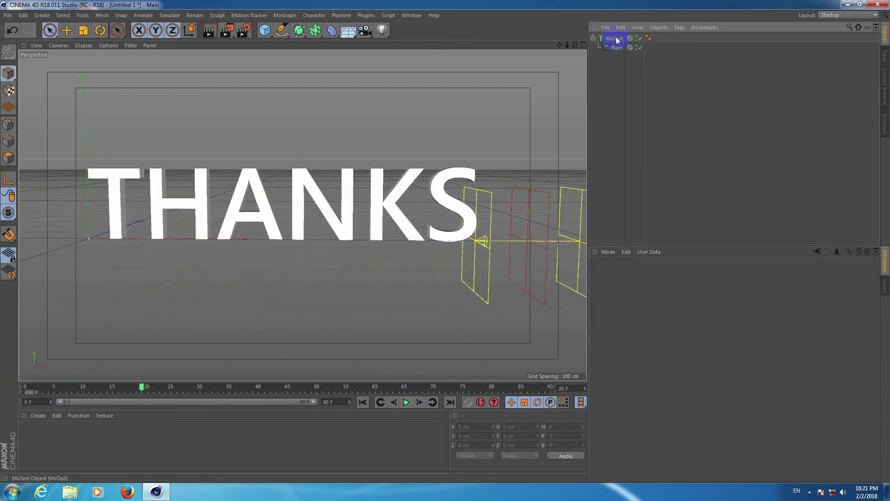
pyautogui.click(615, 38)
pyautogui.click(285, 15)
pyautogui.moveTo(293, 29)
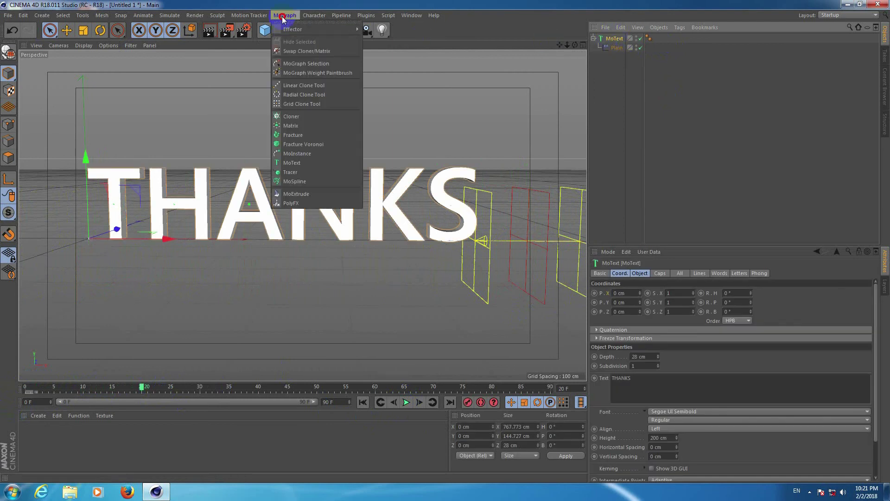
pyautogui.click(394, 62)
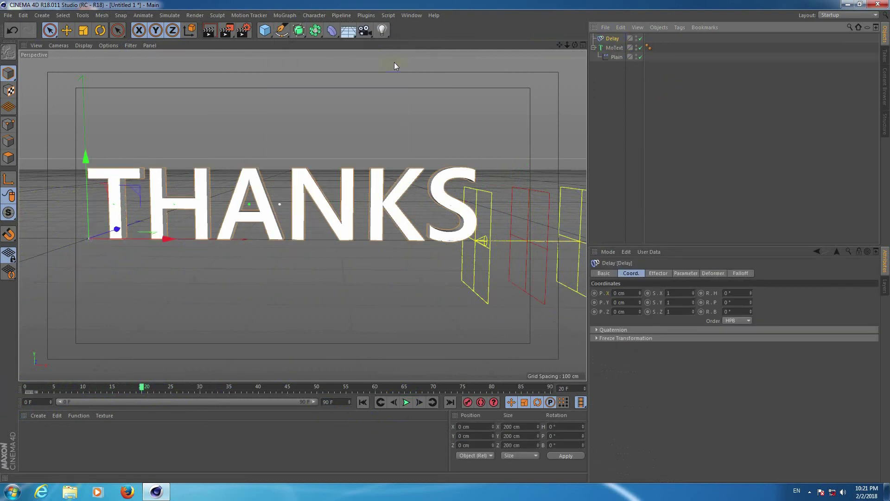
pyautogui.moveTo(613, 39); pyautogui.dragTo(617, 48)
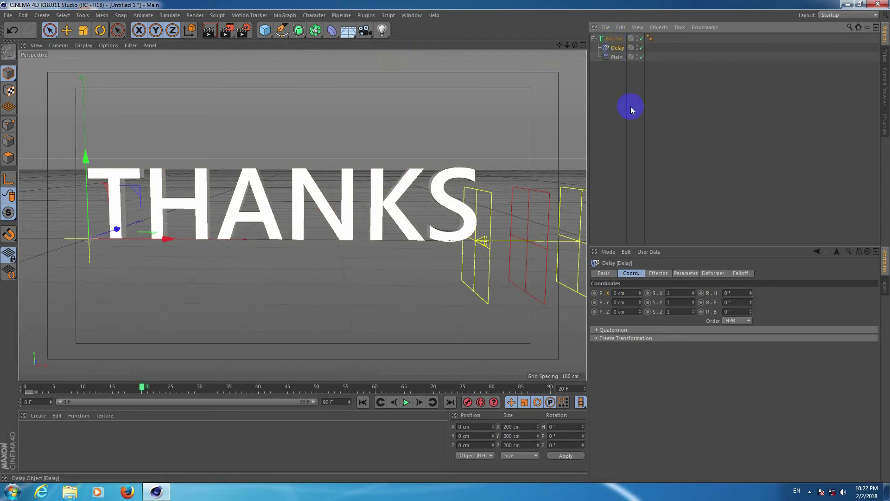
pyautogui.click(670, 185)
pyautogui.click(618, 49)
# Step: Set the Delay effector to Spring mode with 60% strength
pyautogui.click(655, 273)
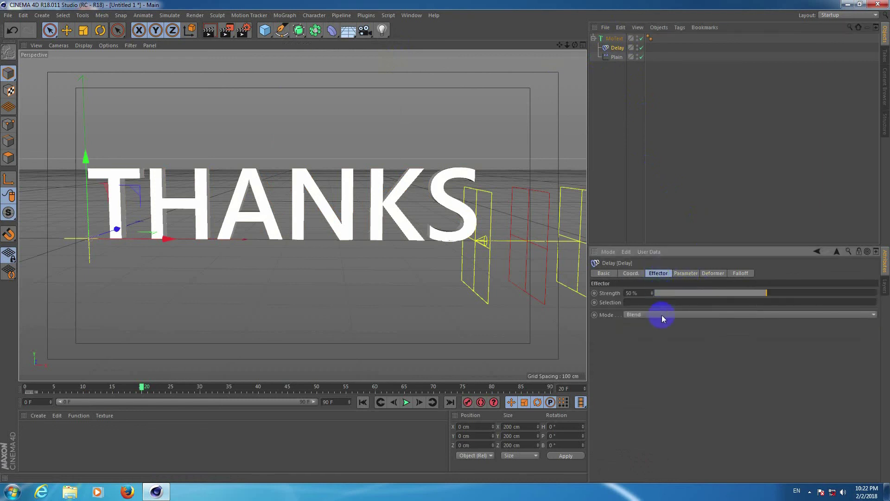
pyautogui.click(634, 315)
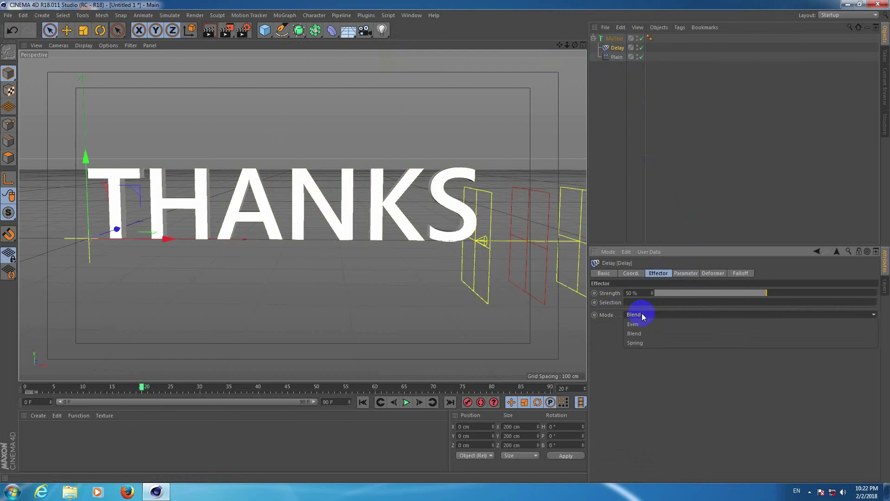
pyautogui.click(644, 346)
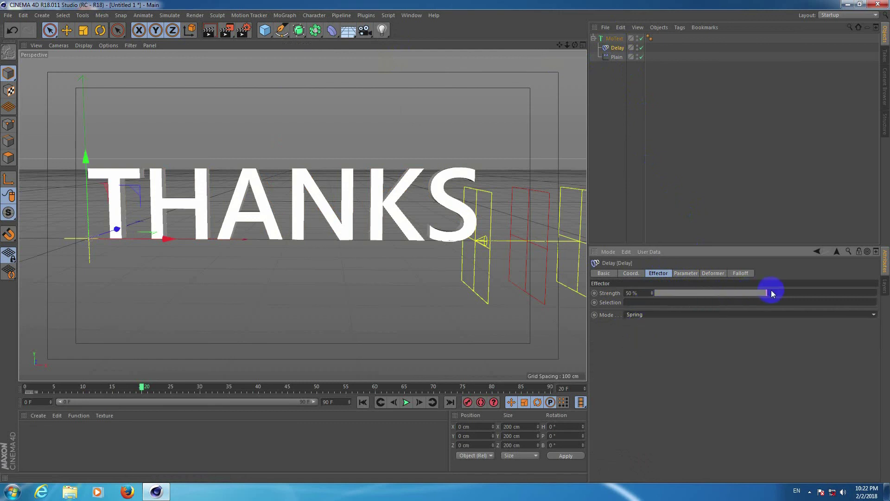
pyautogui.moveTo(771, 293); pyautogui.dragTo(789, 293)
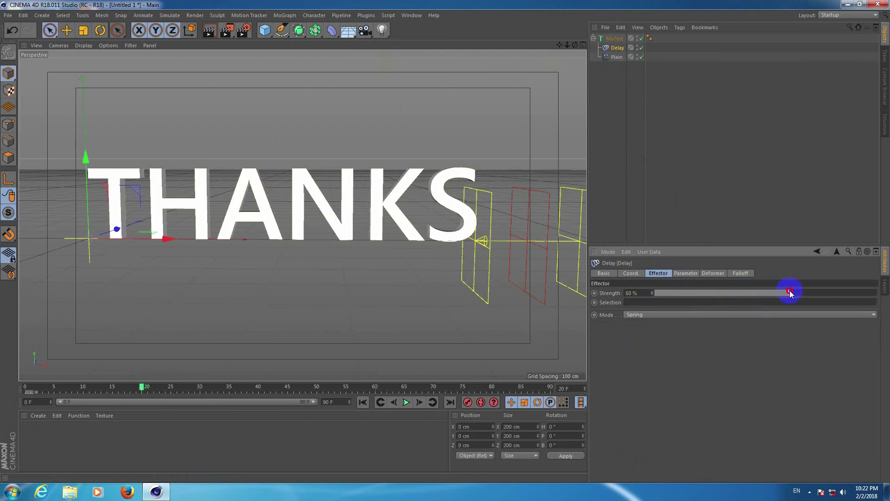
pyautogui.moveTo(139, 388); pyautogui.dragTo(7, 394)
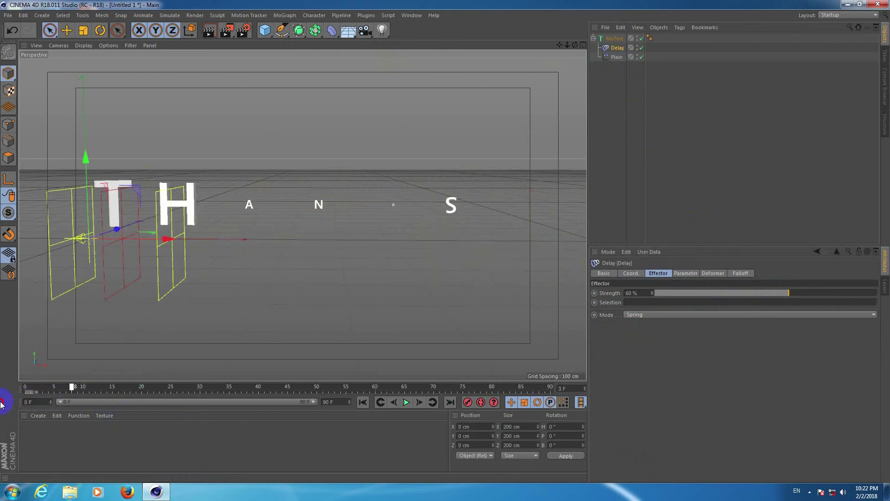
pyautogui.click(406, 402)
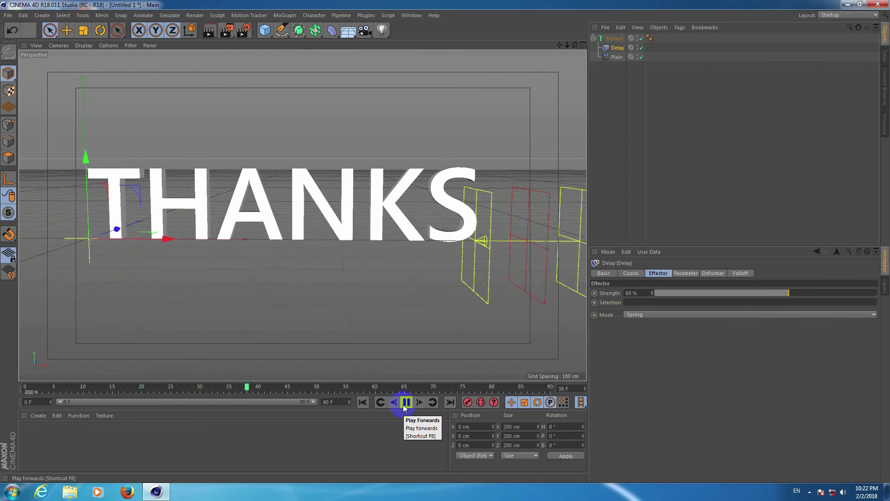
pyautogui.click(407, 402)
pyautogui.moveTo(70, 389); pyautogui.dragTo(1, 397)
pyautogui.click(406, 402)
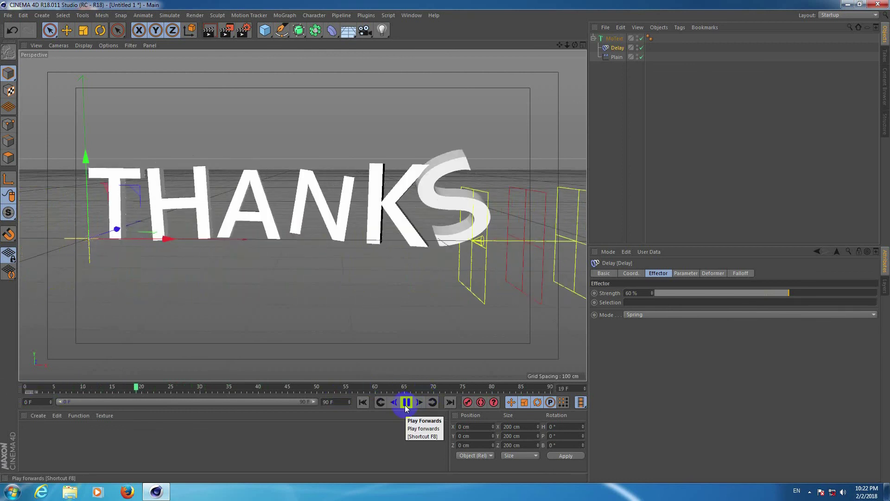
pyautogui.click(405, 402)
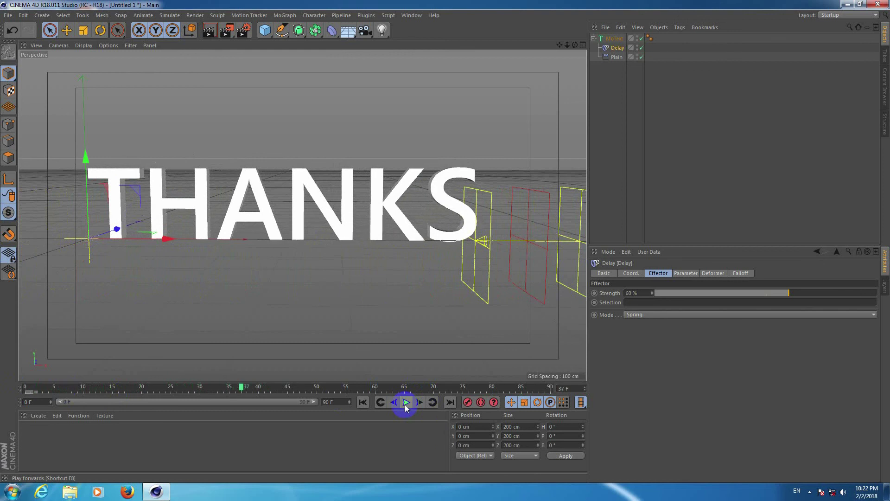